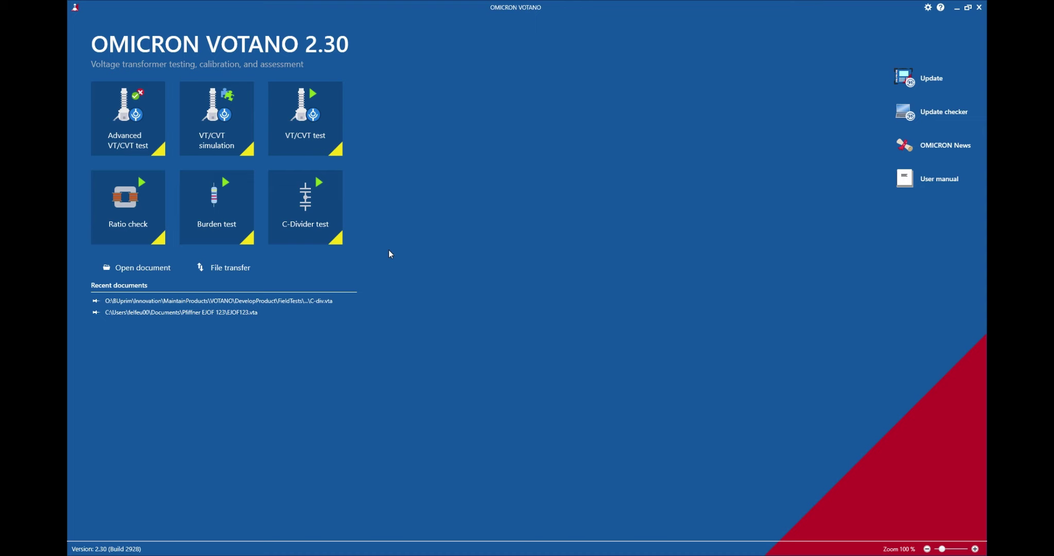
left_click(319, 231)
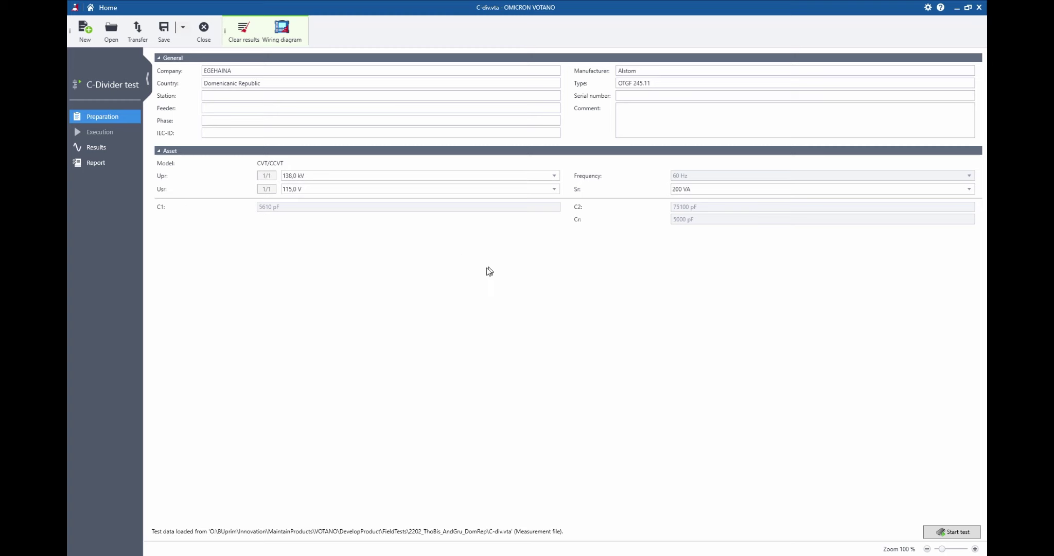
left_click(288, 29)
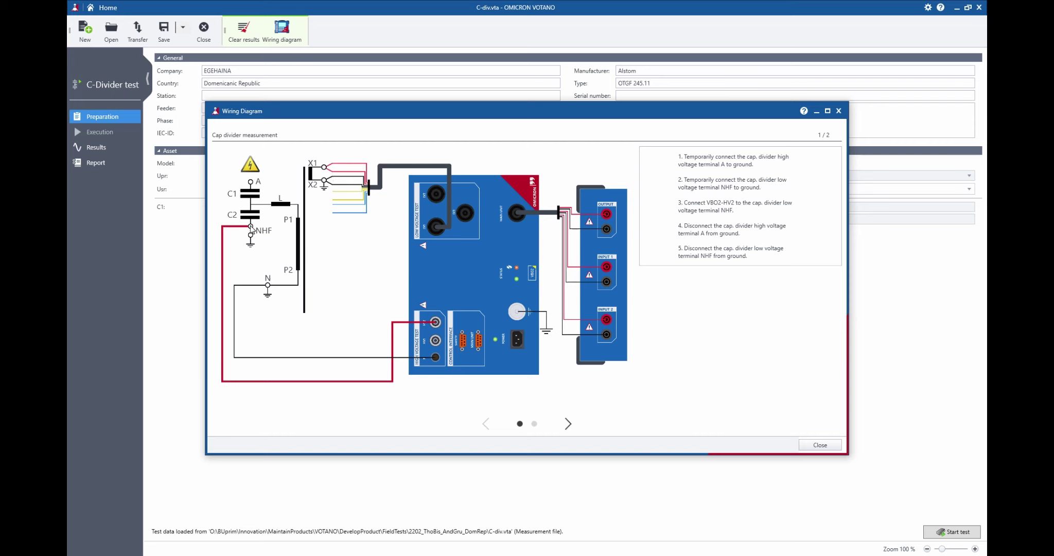
left_click(569, 424)
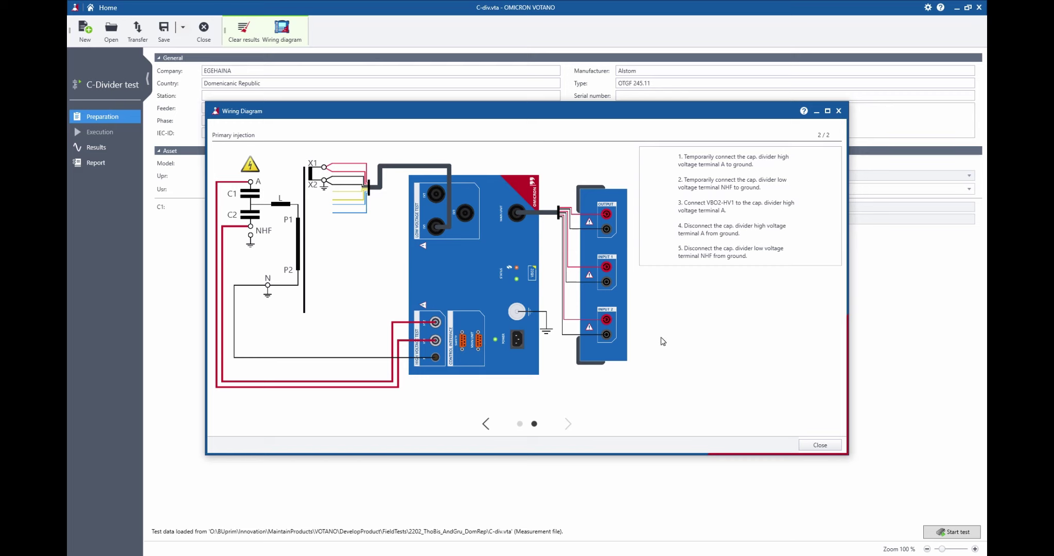
left_click(813, 443)
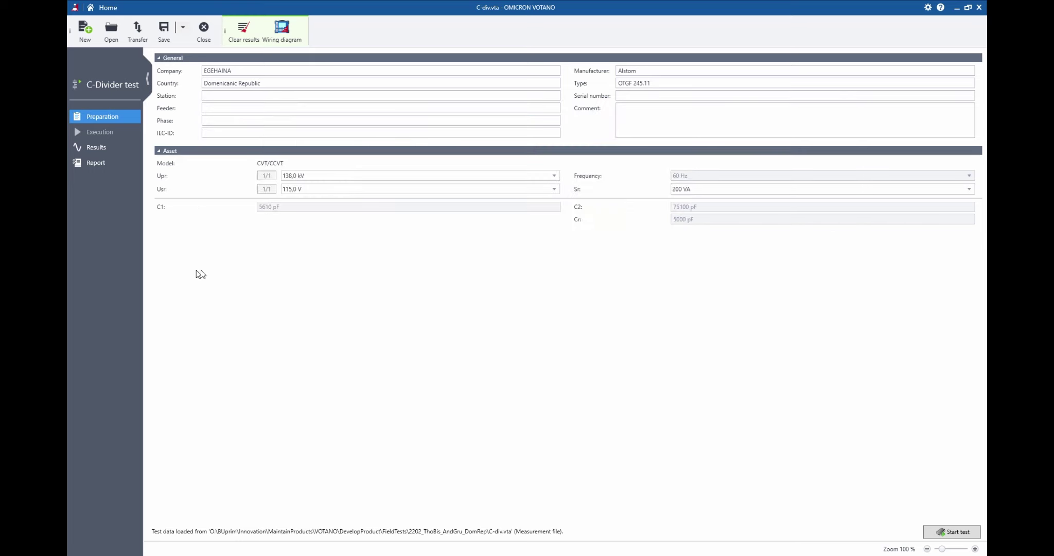
- Switch to the Results view of the C-Divider test
left_click(110, 149)
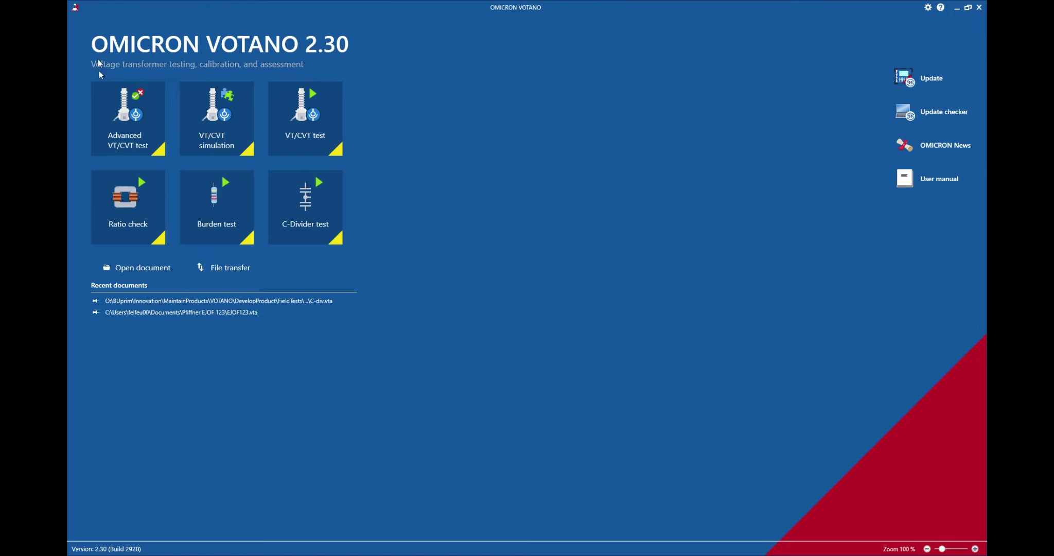
- Start a new Advanced VT/CVT test and bring up the reference excitation curve file picker
left_click(128, 118)
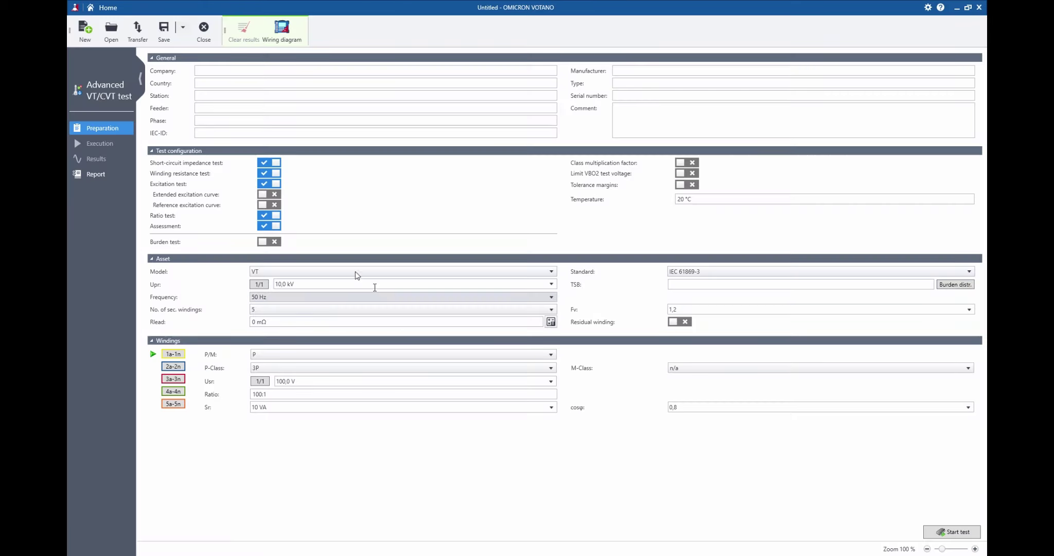
left_click(168, 151)
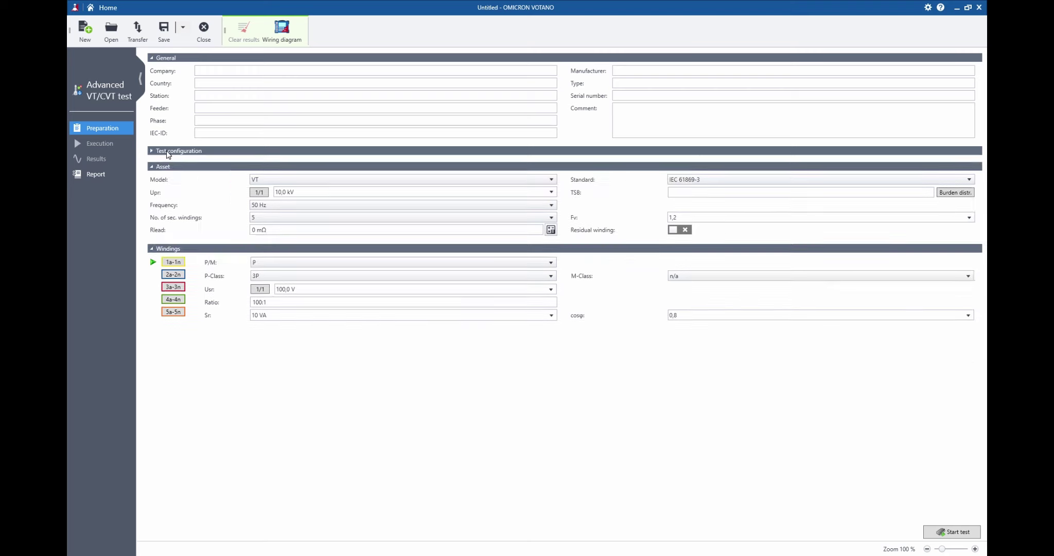
left_click(168, 151)
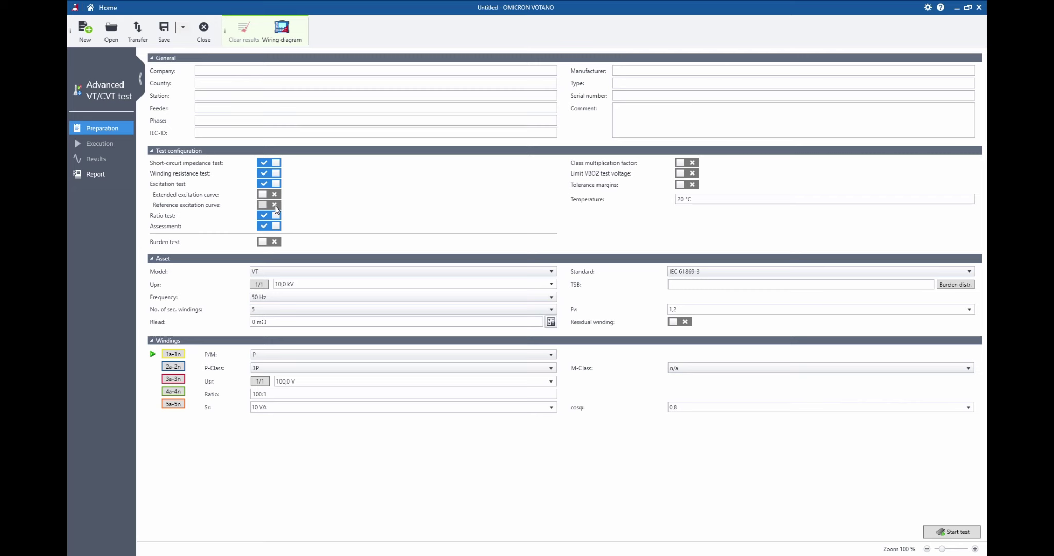
key("ctrl+o")
- Load CVT_Adv_Setting230.vta as the reference excitation curve
left_click(213, 171)
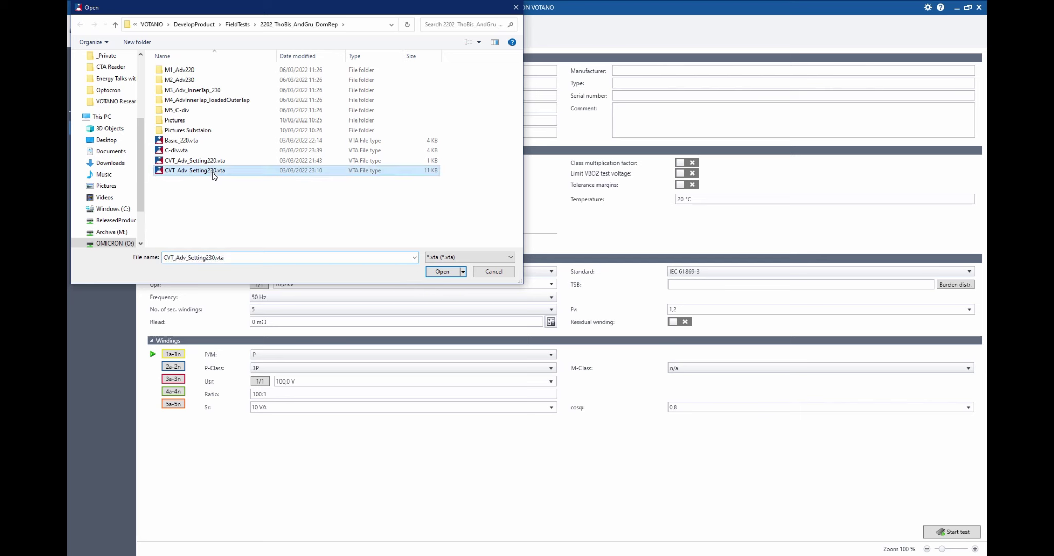
left_click(443, 271)
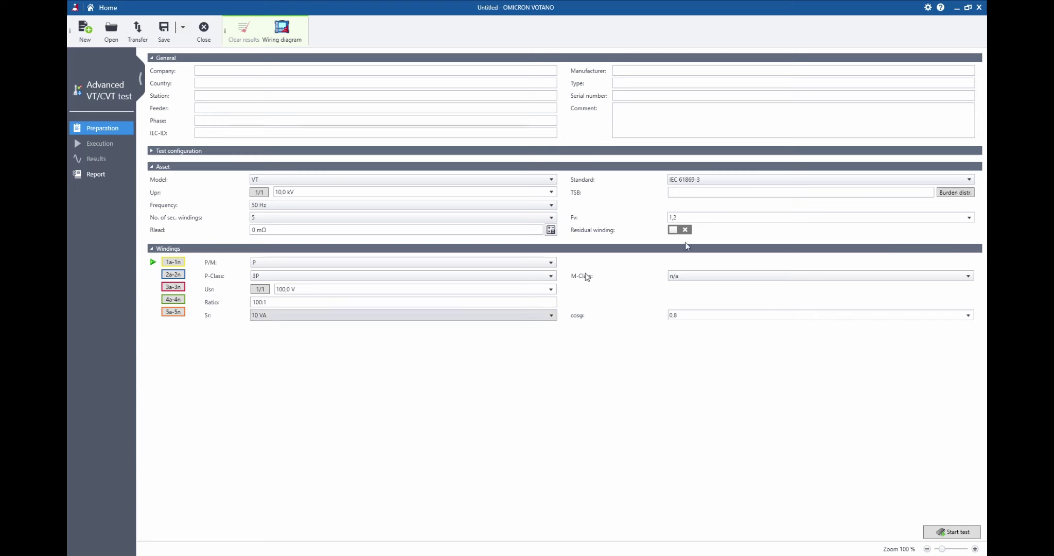
- In the burden distribution, set winding 1a-1n's 5a-5n and 4a-4n burdens to 0 VA
left_click(948, 194)
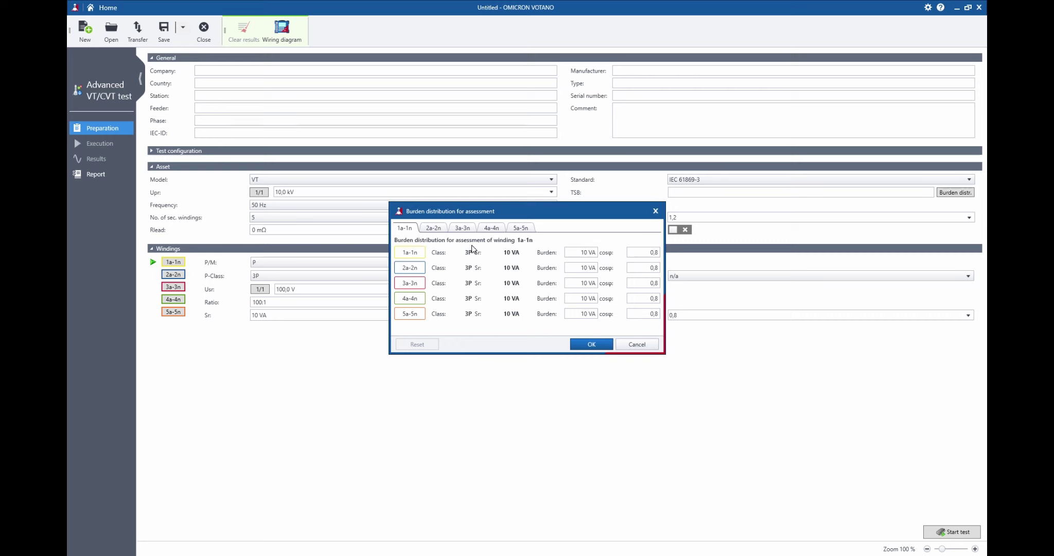
left_click(436, 228)
key("Right")
key("Right")
key("Right")
left_click(412, 227)
double_click(584, 313)
type("0")
left_click(568, 298)
double_click(569, 298)
type("0")
- Set winding 2a-2n's 3a-3n, 2a-2n and 1a-1n burdens to 30 VA and accept
left_click(429, 229)
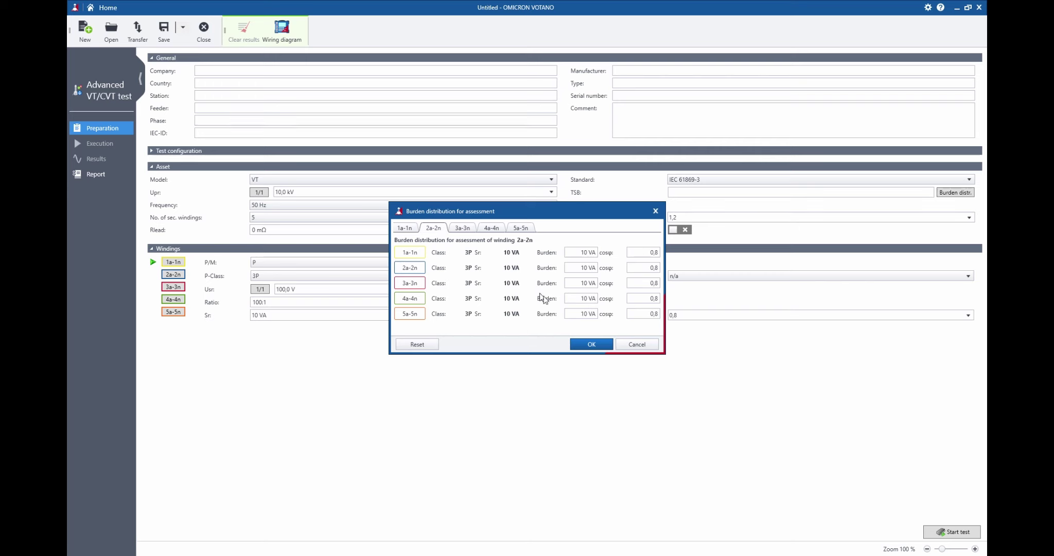
double_click(580, 283)
type("30")
double_click(592, 268)
type("30")
left_click(581, 253)
double_click(582, 253)
type("30")
left_click(412, 229)
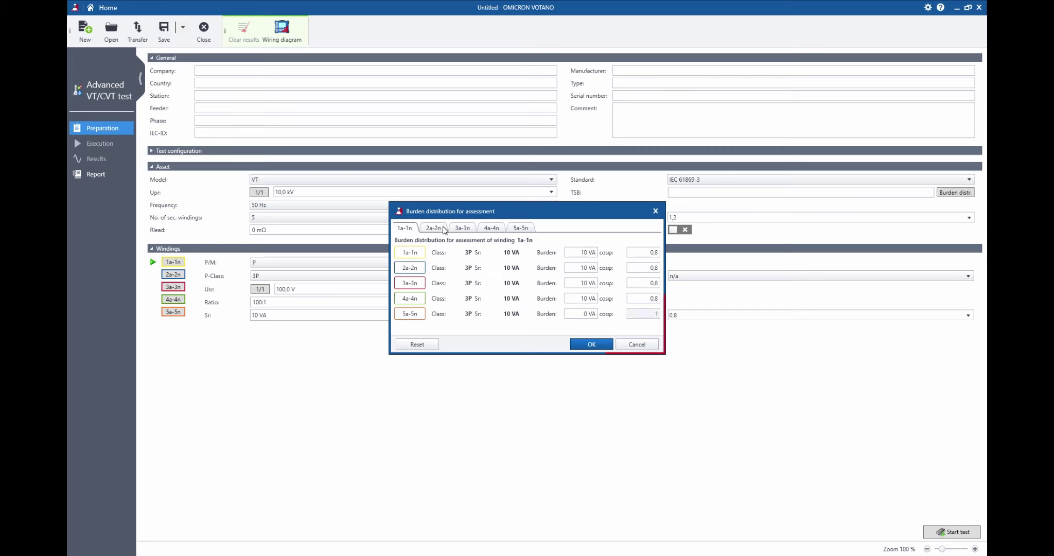
left_click(591, 344)
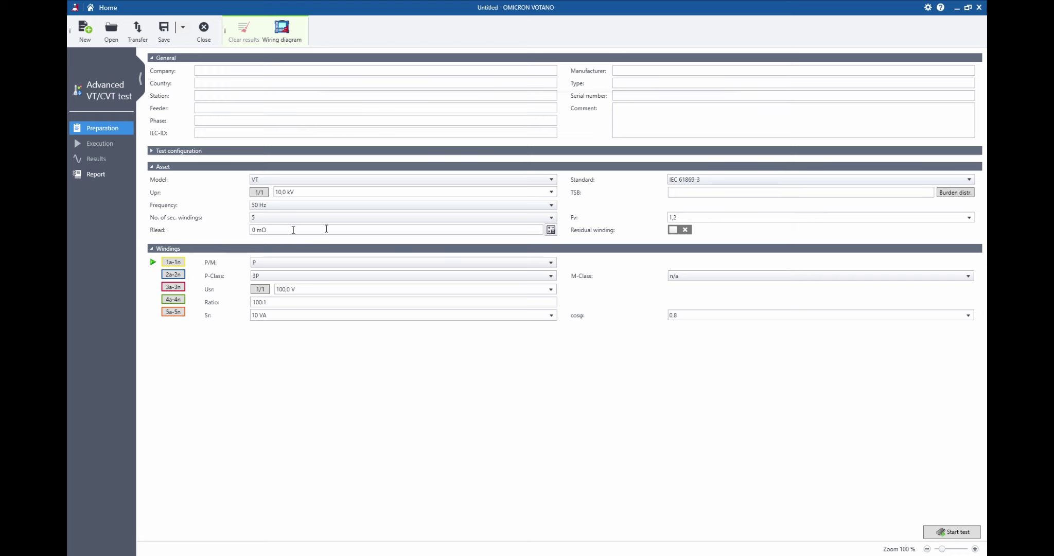
- Open the lead resistance calculator beside the Rlead field
left_click(551, 229)
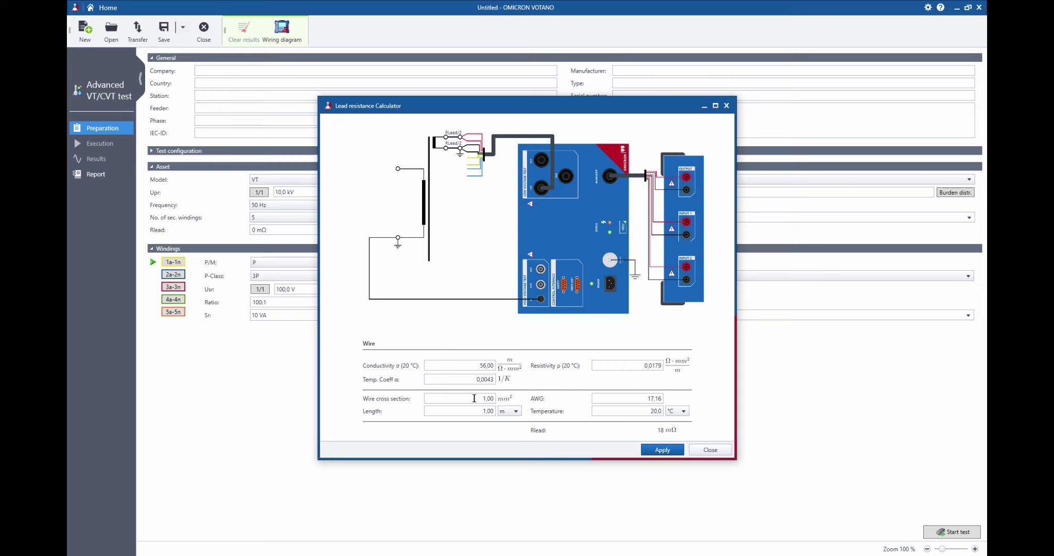
- Enter a 20 m lead length and apply the resulting 357 mΩ Rlead
left_click(509, 410)
left_click(515, 414)
type("20")
key("Return")
left_click(662, 450)
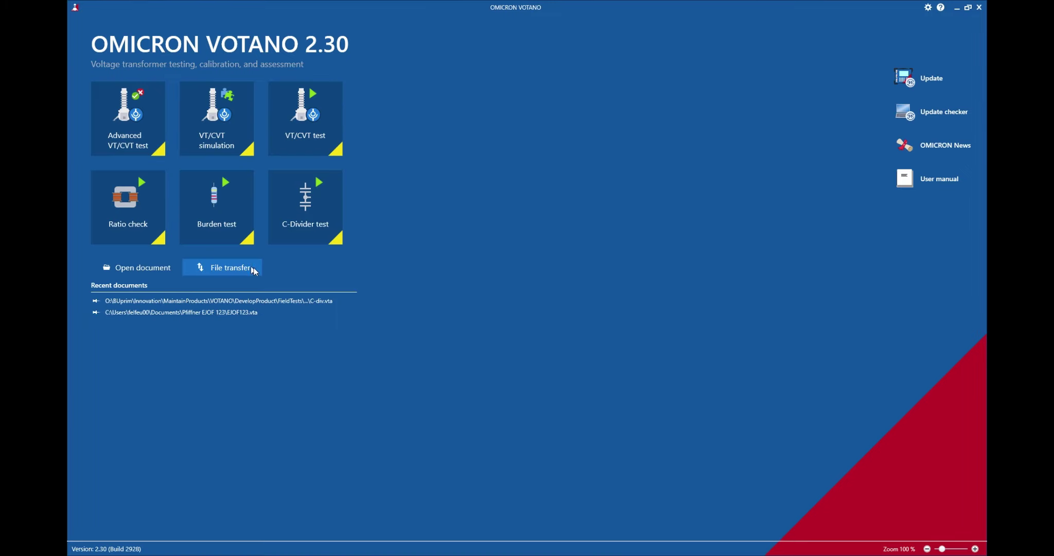
- Open the File transfer window
left_click(255, 274)
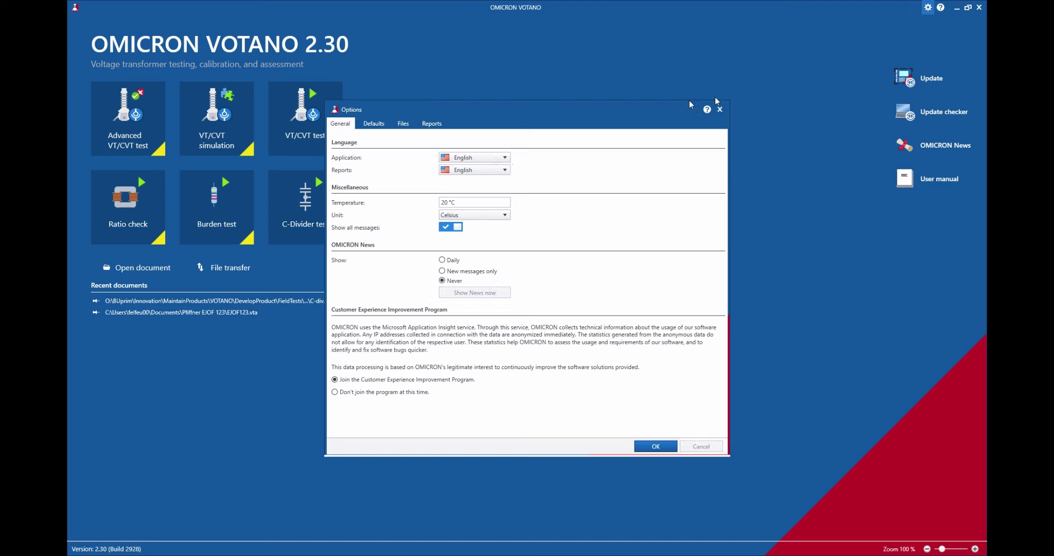
- Change the application language to Português and confirm with OK
left_click(481, 157)
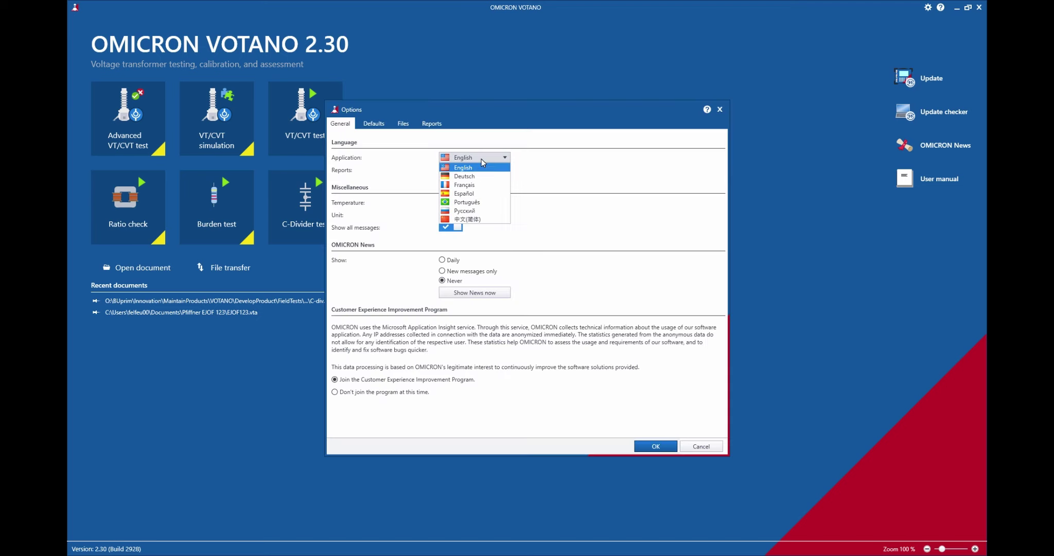
left_click(466, 201)
left_click(650, 446)
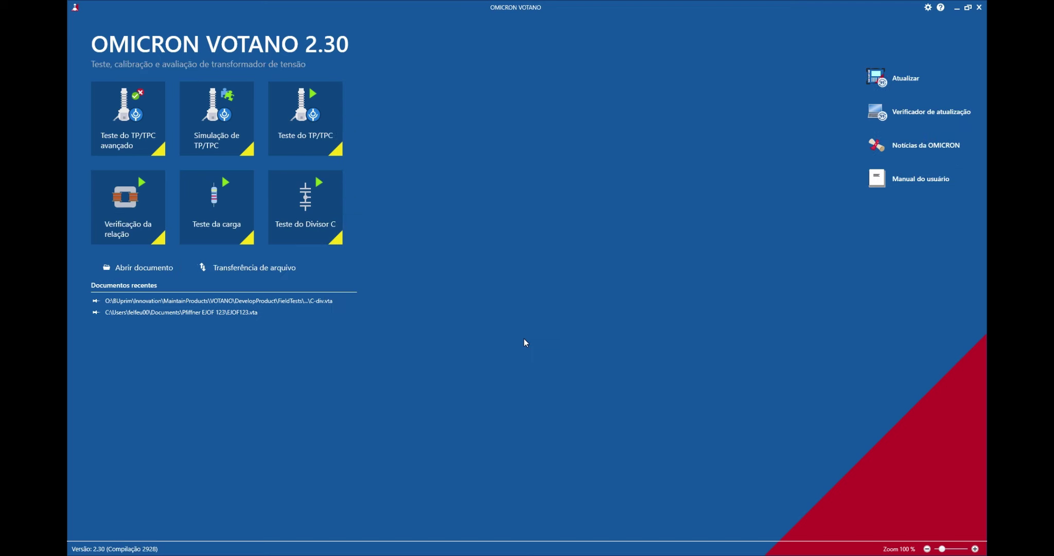